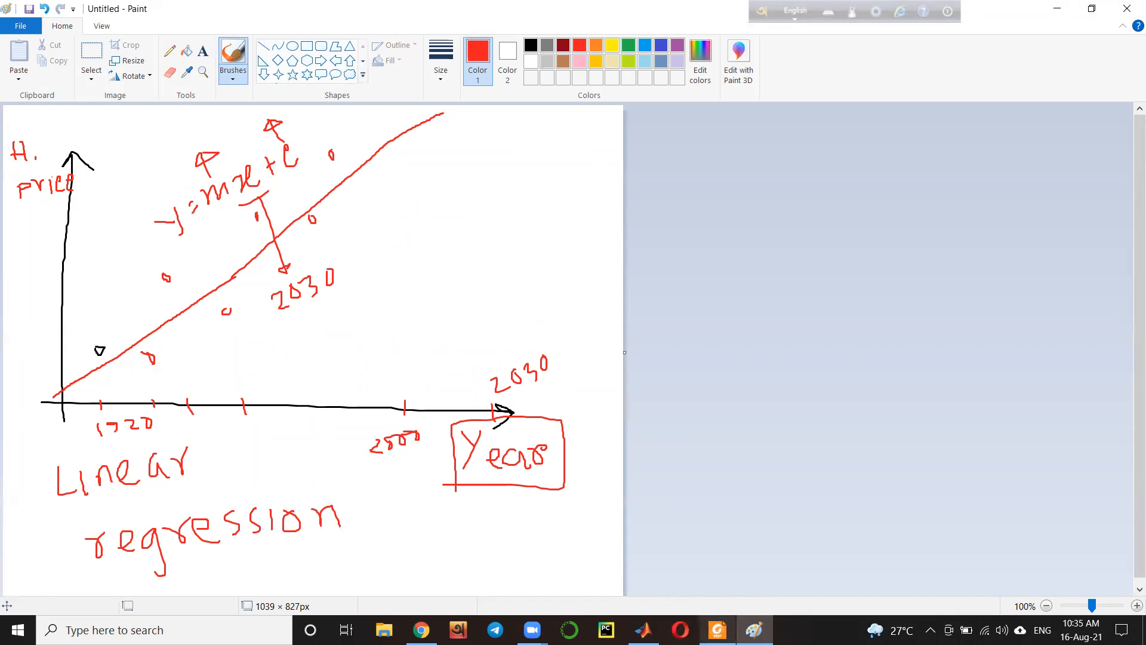
# Switch to the curve fitting PDF and examine the force and velocity table alongside the Step 1 MATLAB program
pyautogui.click(718, 630)
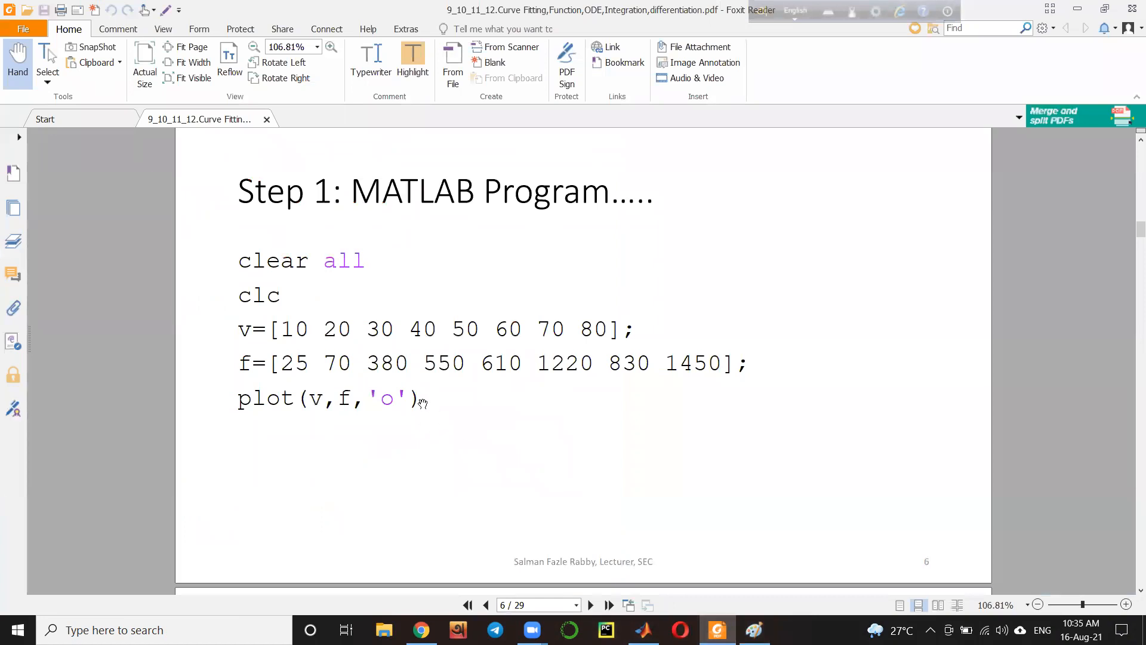
pyautogui.scroll(-1, 298, 377)
pyautogui.scroll(2, 328, 368)
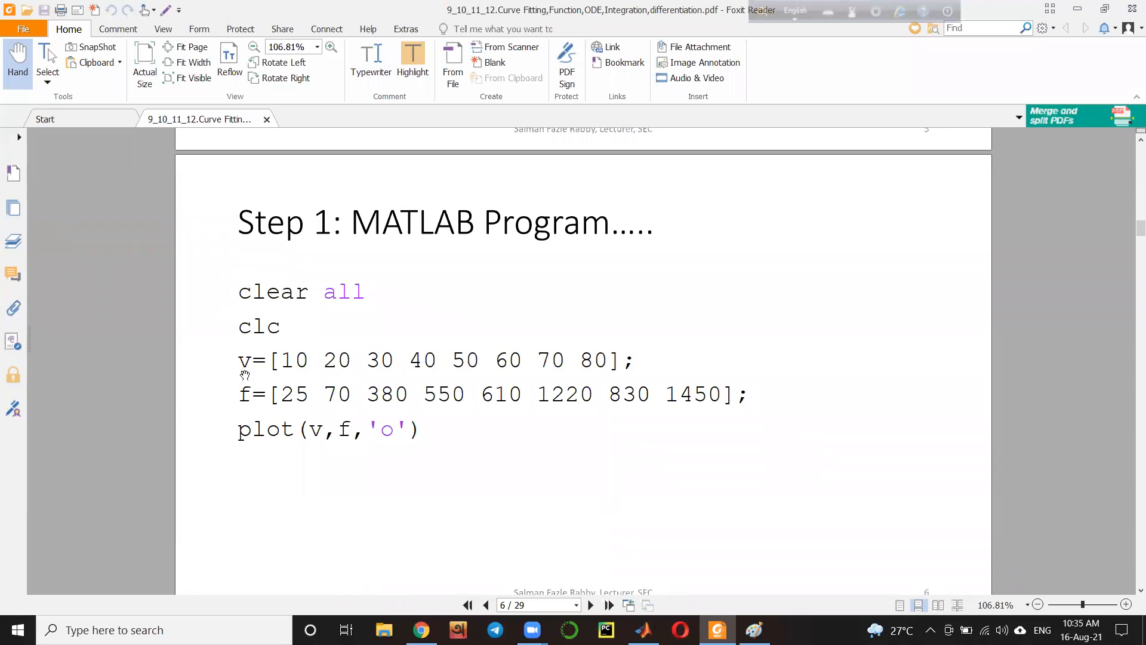
pyautogui.scroll(10, 341, 360)
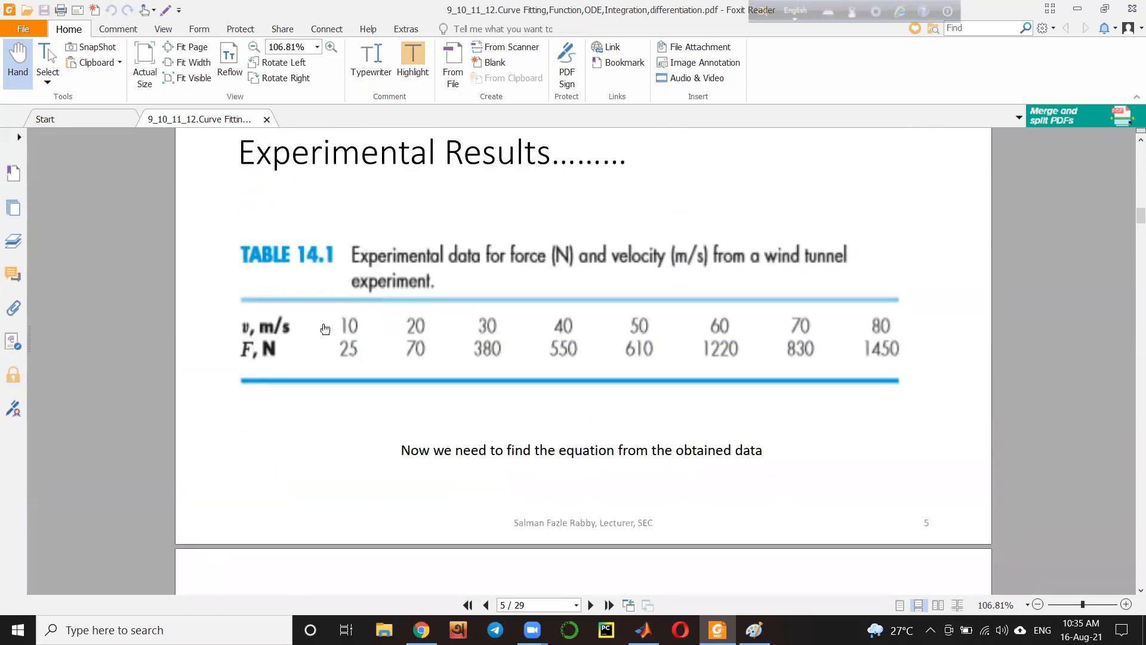
pyautogui.moveTo(342, 332); pyautogui.dragTo(918, 314)
pyautogui.scroll(-4, 352, 382)
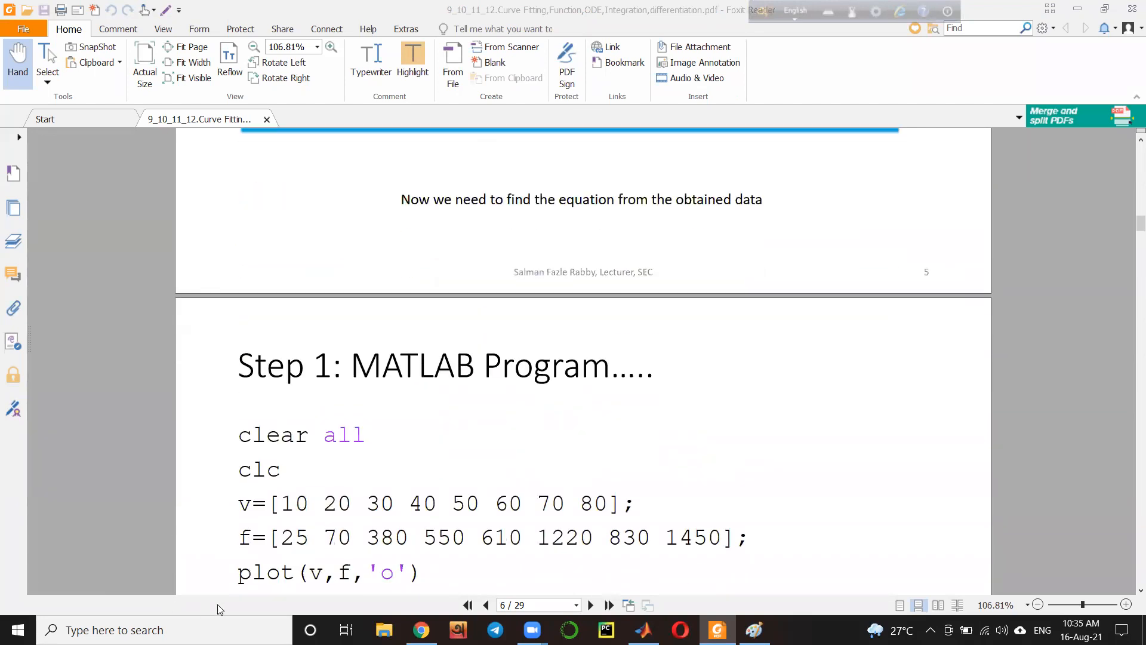
pyautogui.scroll(-1, 239, 555)
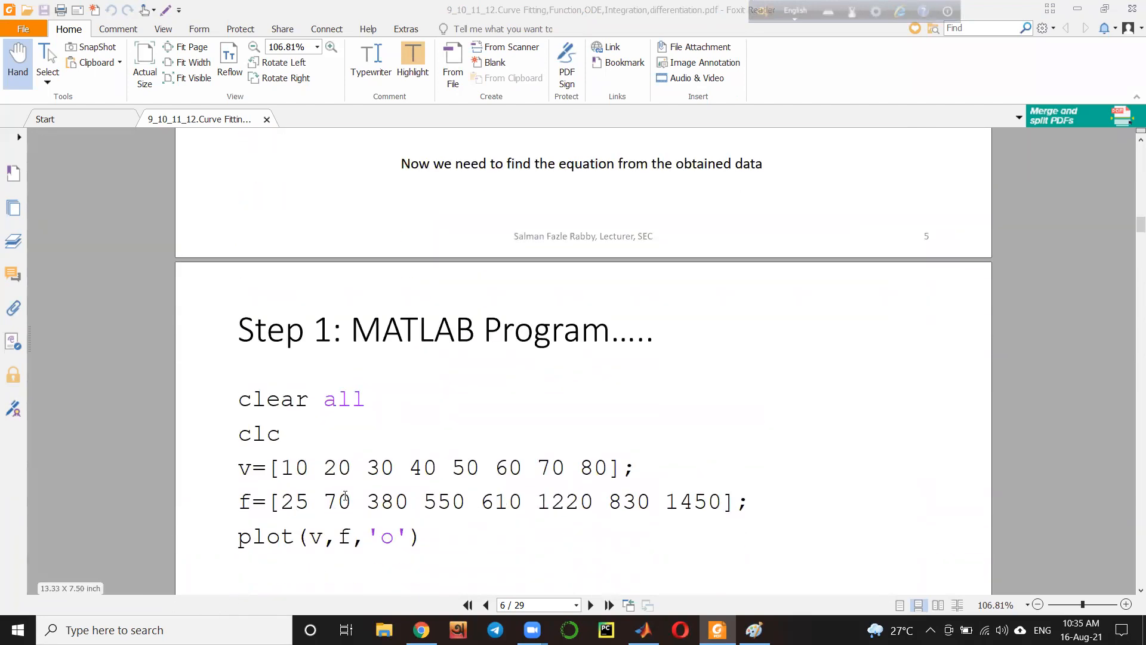
pyautogui.scroll(4, 345, 496)
pyautogui.scroll(-5, 836, 360)
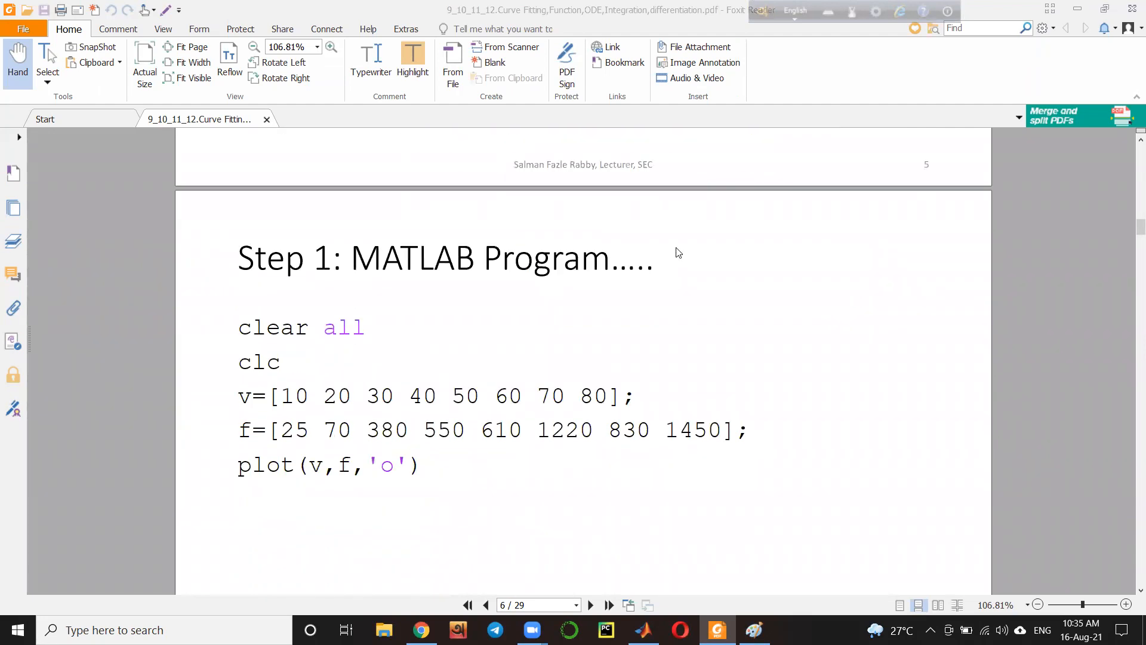
pyautogui.scroll(-1, 427, 460)
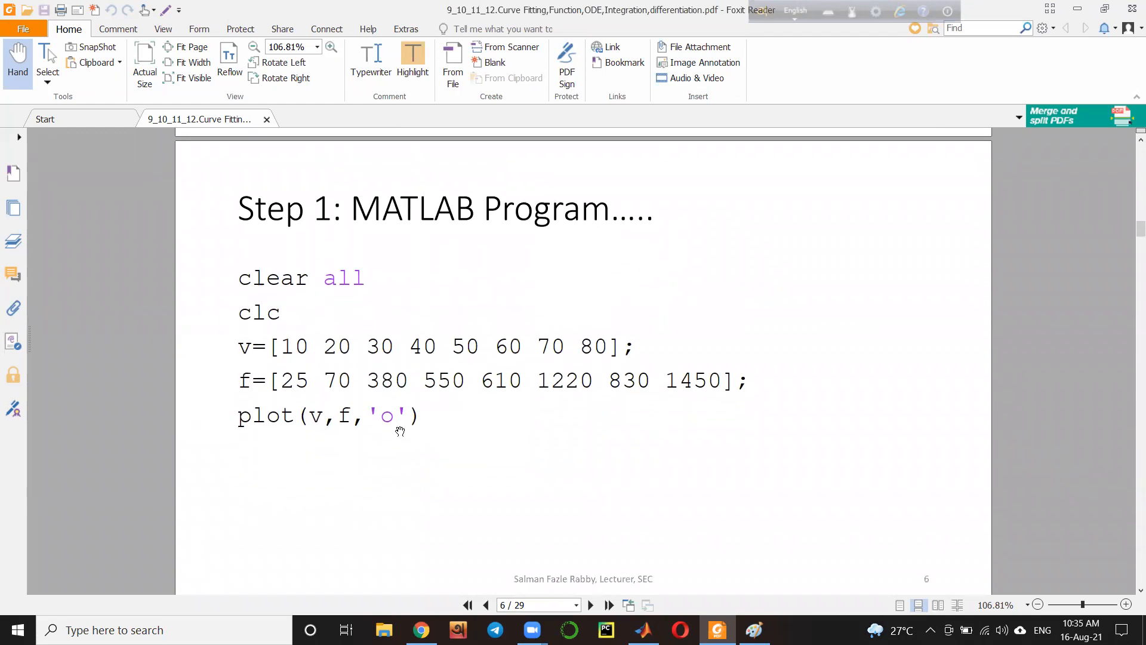
# Copy the entire Step 1 code from the PDF into the Untitled2.m script in MATLAB, below the existing lines
pyautogui.moveTo(421, 415); pyautogui.dragTo(238, 270)
pyautogui.hotkey('ctrl', 'c')
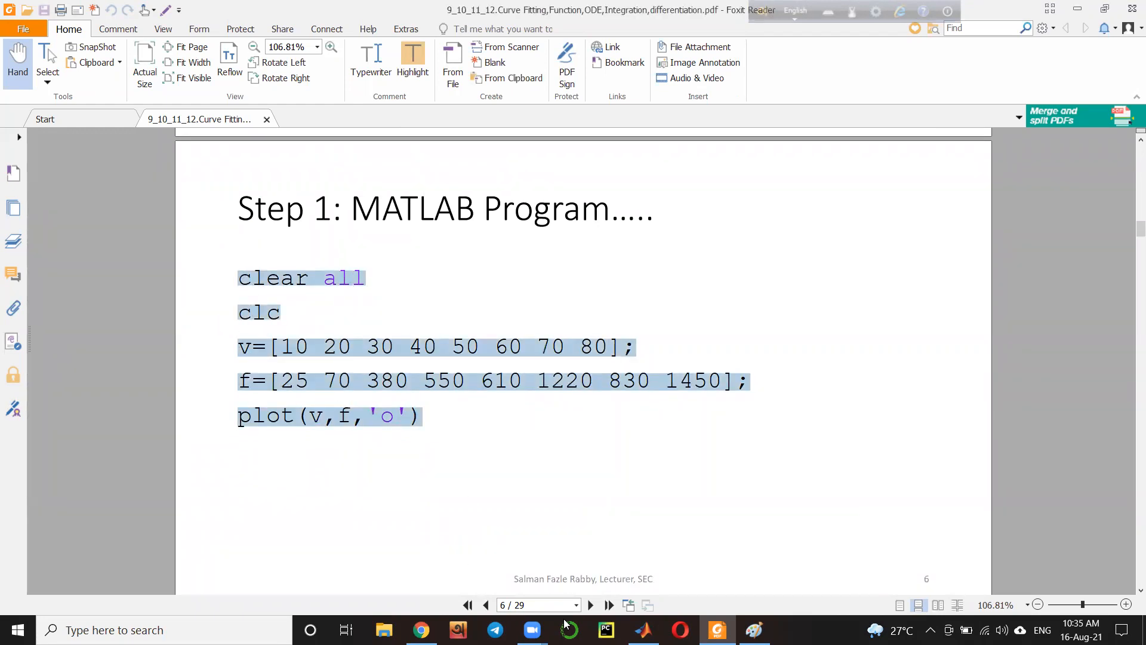
pyautogui.hotkey('alt', 'Tab')
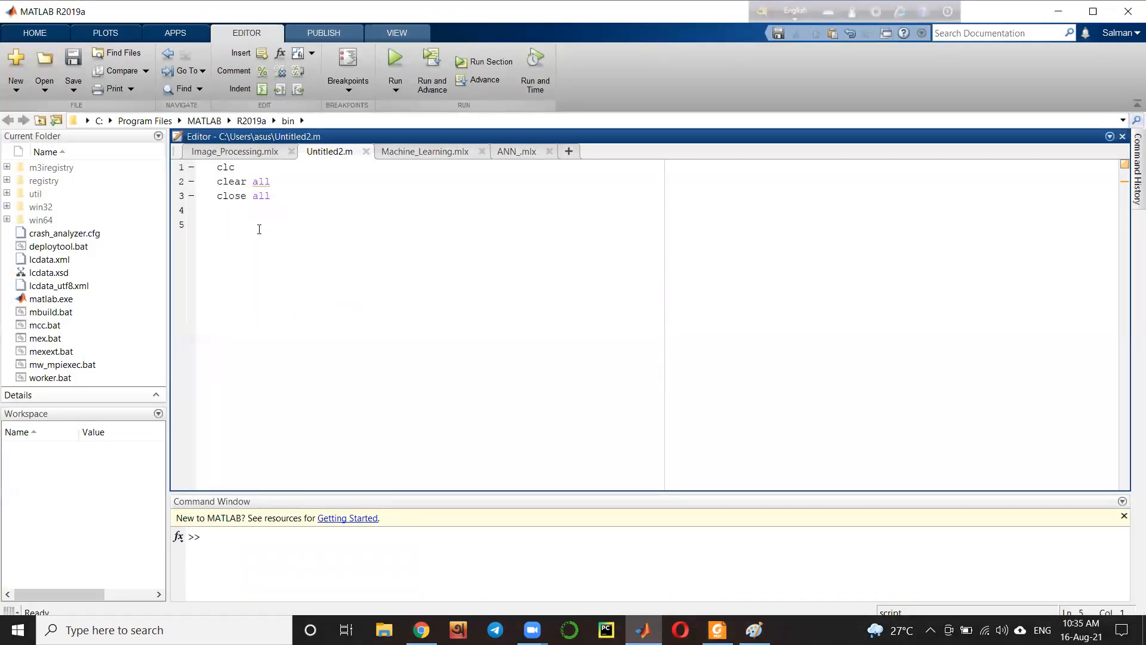
pyautogui.hotkey('ctrl', 'v')
# Delete the duplicate "clear all" and "clc" lines from the pasted code, keeping the v, f and plot lines
pyautogui.moveTo(236, 240); pyautogui.dragTo(215, 227)
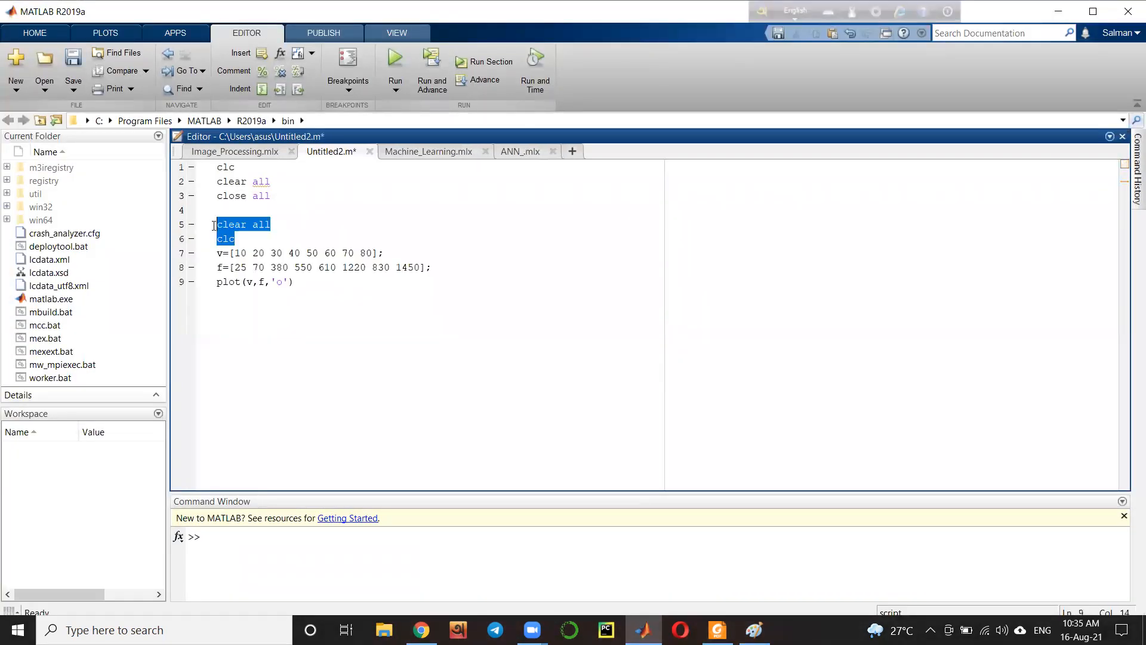
pyautogui.press('BackSpace')
pyautogui.press('BackSpace')
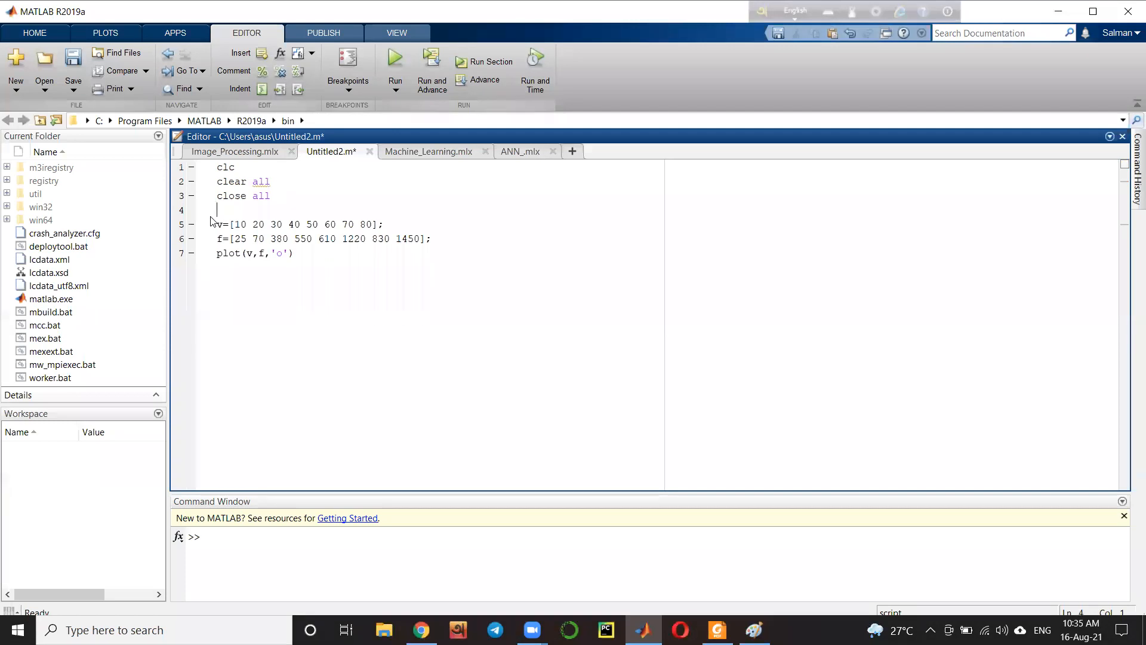
# Run the script, switching the current folder to the script's location, and maximize the resulting figure to inspect its data points
pyautogui.click(402, 61)
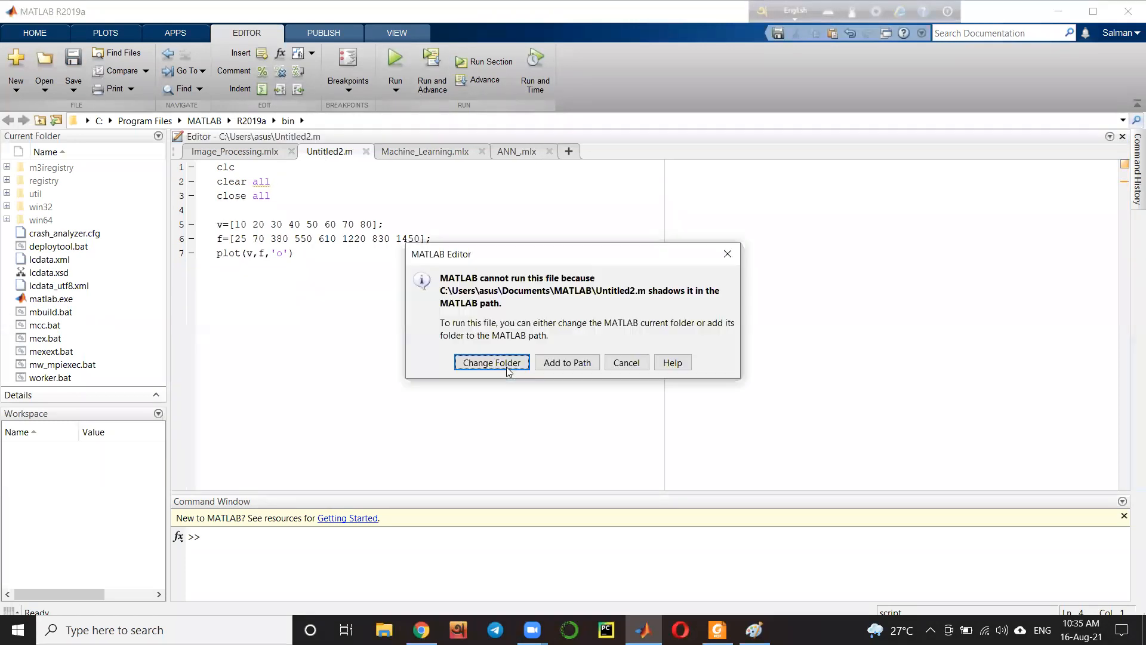
pyautogui.click(506, 360)
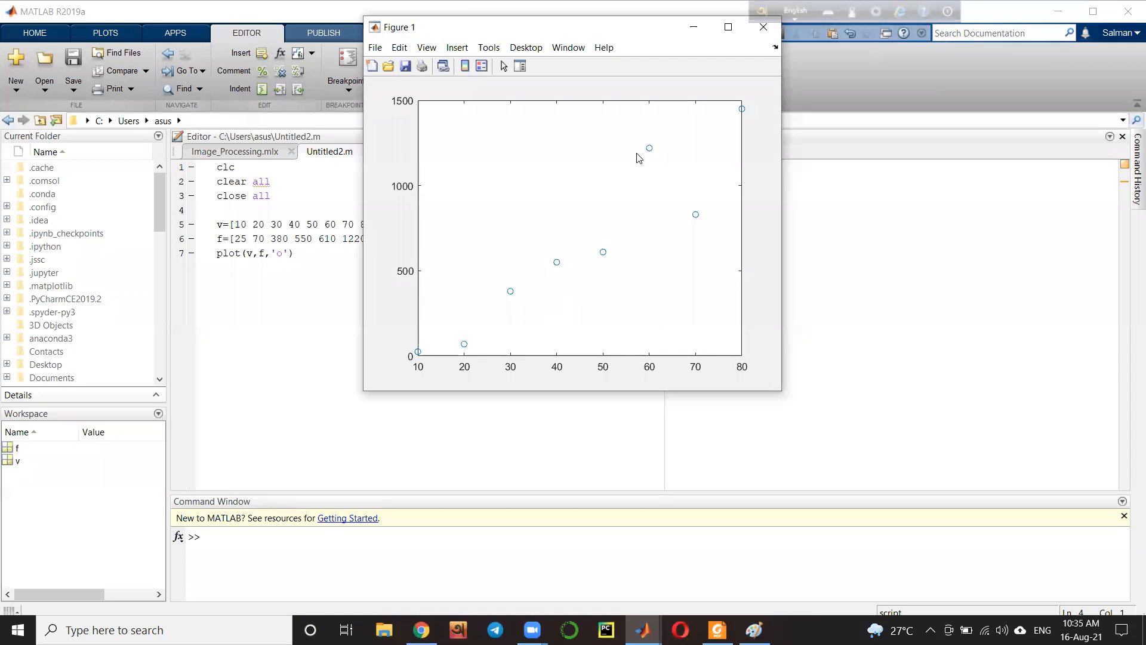
pyautogui.click(727, 27)
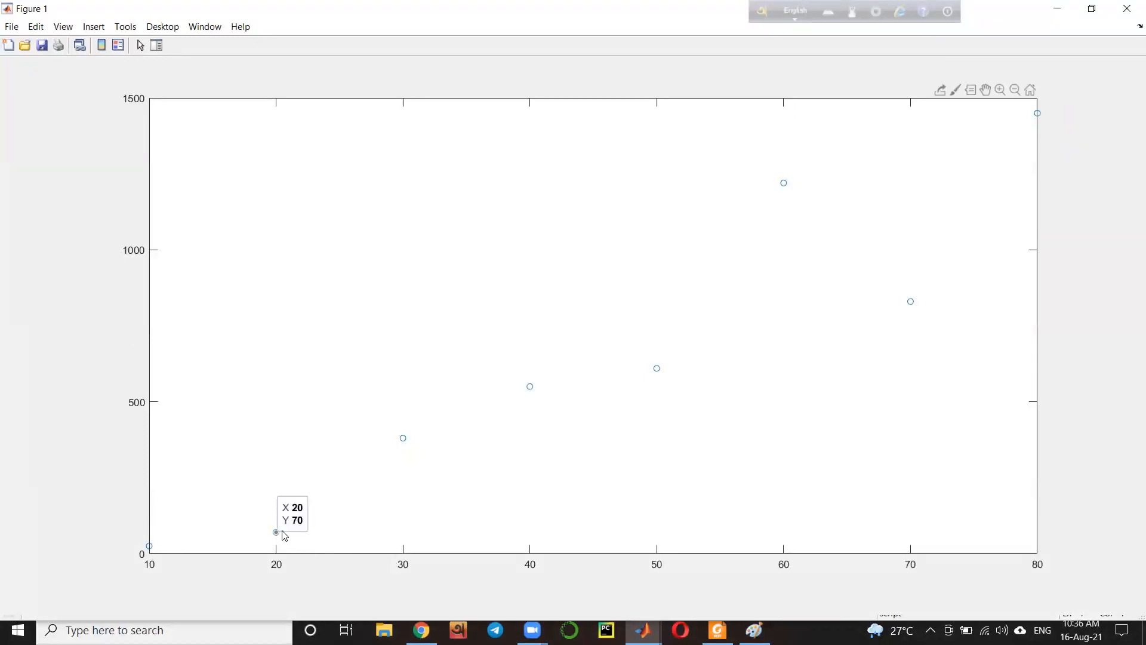
pyautogui.click(403, 438)
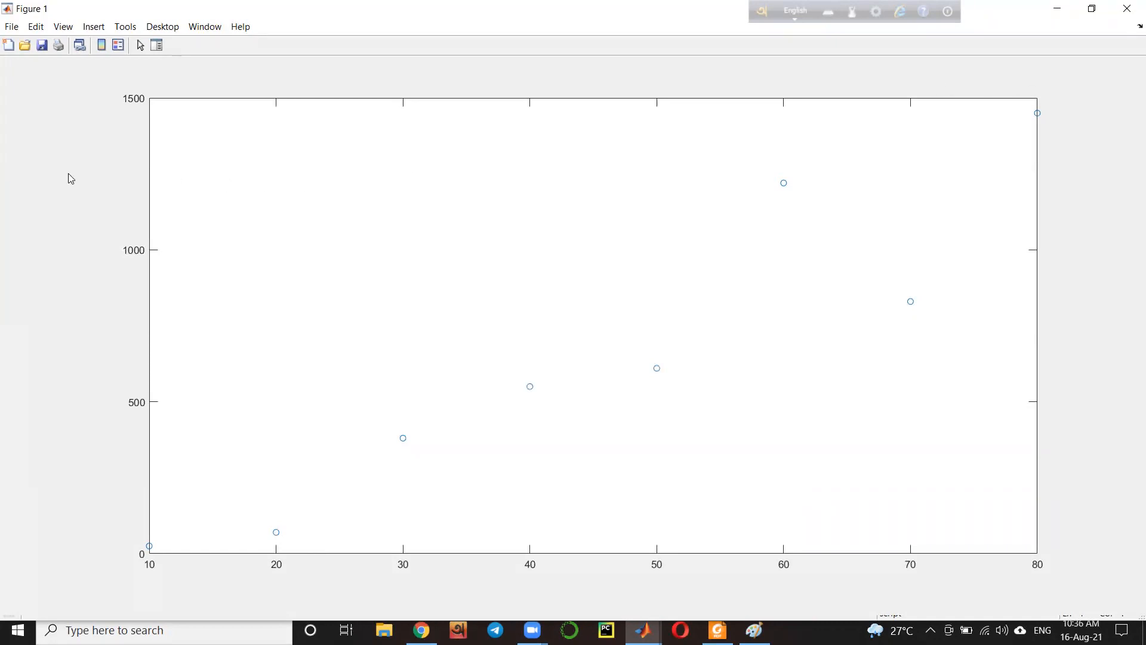
# Open Basic Fitting for the plot, enlarge its window and add a linear fit to data1
pyautogui.click(132, 32)
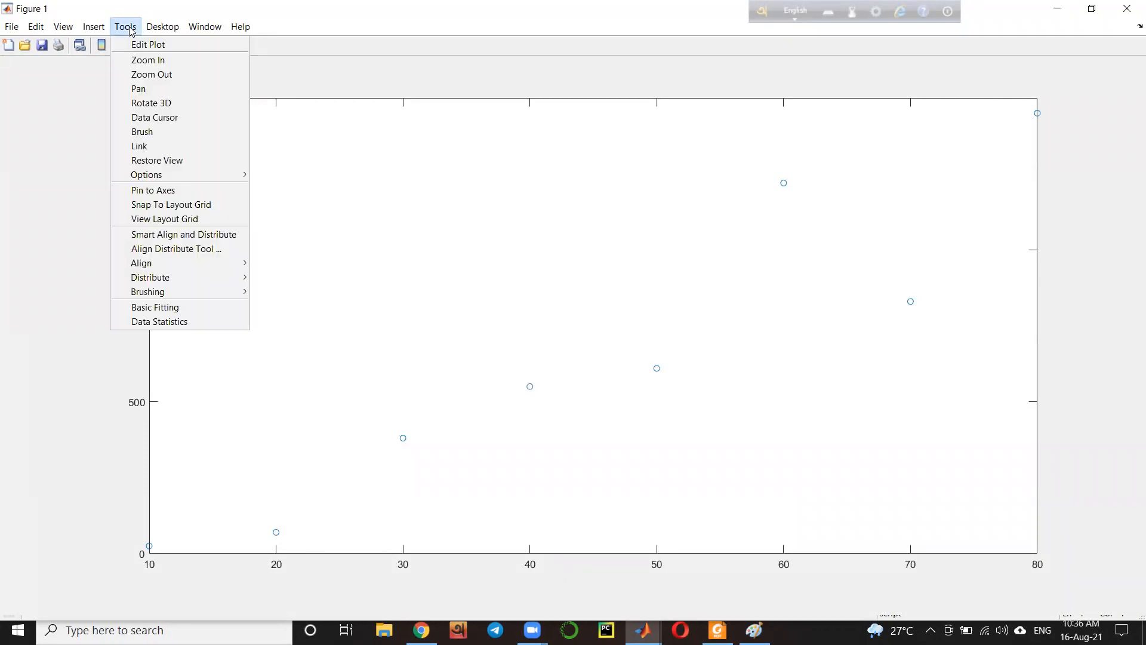
pyautogui.click(165, 309)
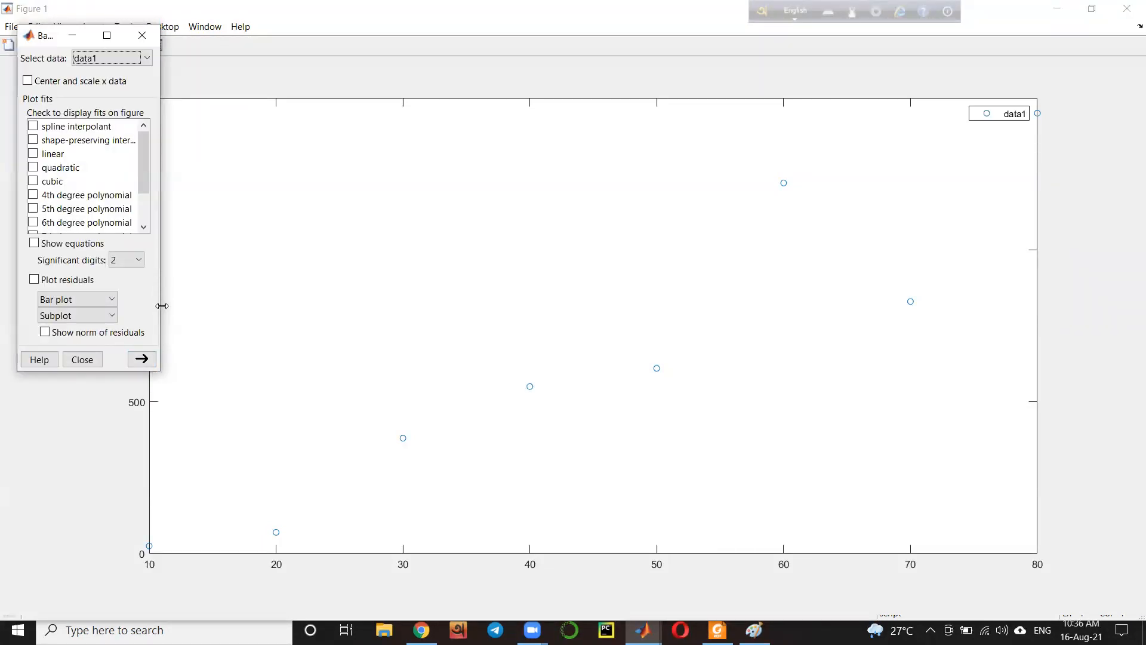
pyautogui.moveTo(163, 306); pyautogui.dragTo(408, 305)
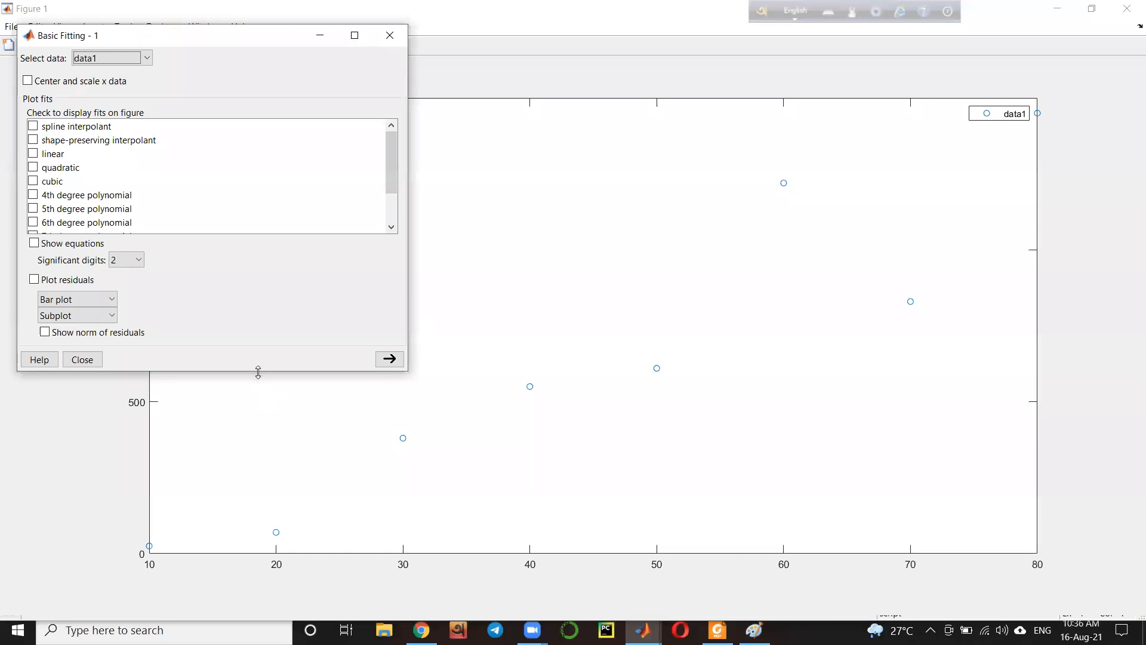
pyautogui.moveTo(268, 439); pyautogui.dragTo(269, 439)
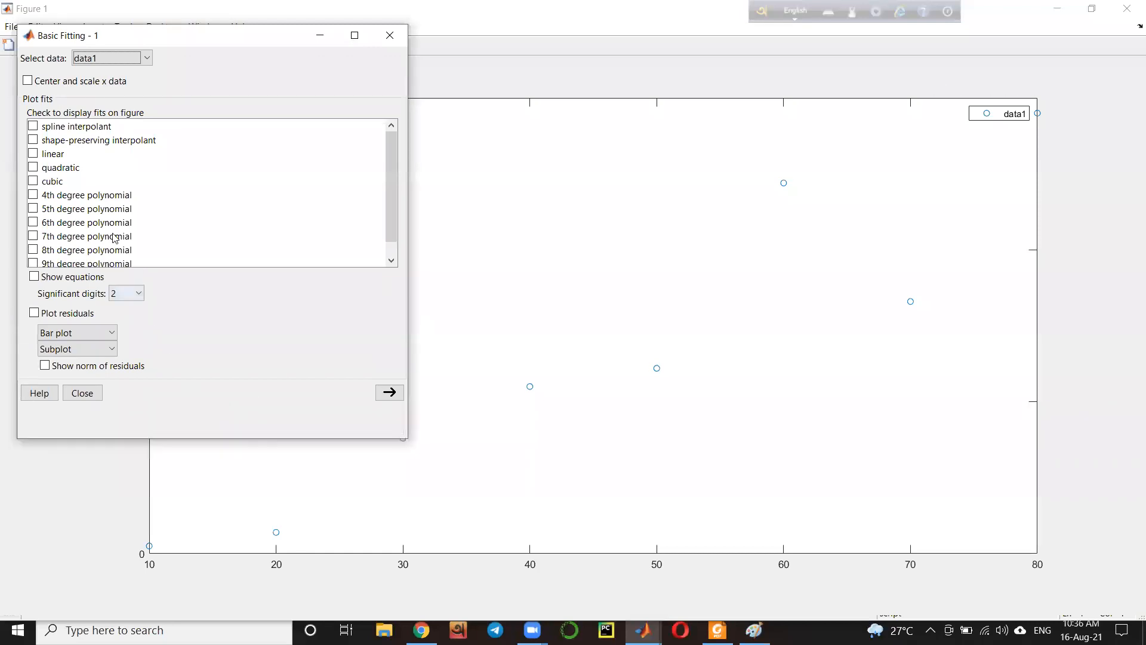
pyautogui.click(33, 155)
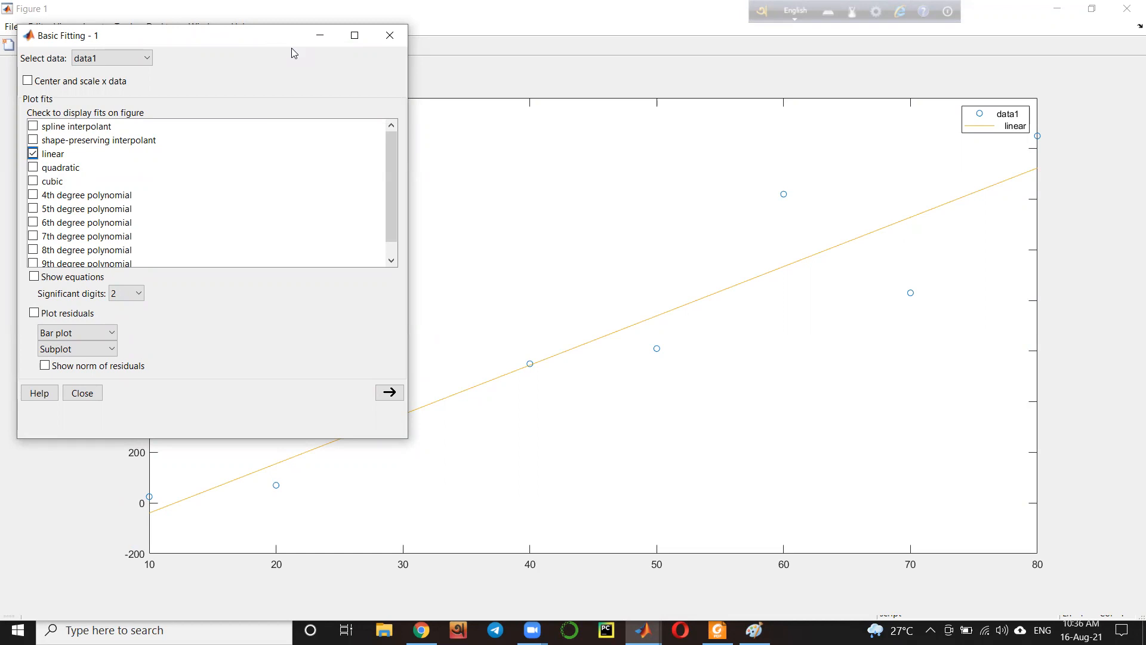
# Display the linear fit's equation on the plot with 5 significant digits, keeping the fitting window clear of the equation area
pyautogui.moveTo(273, 31); pyautogui.dragTo(949, 208)
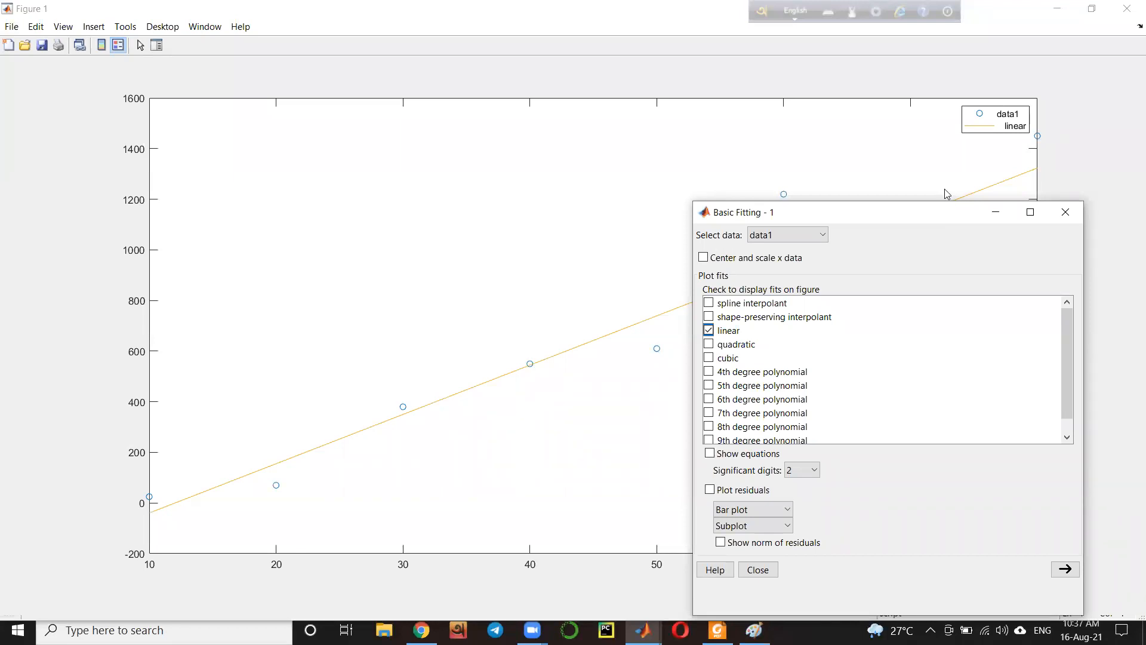
pyautogui.moveTo(948, 210); pyautogui.dragTo(863, 81)
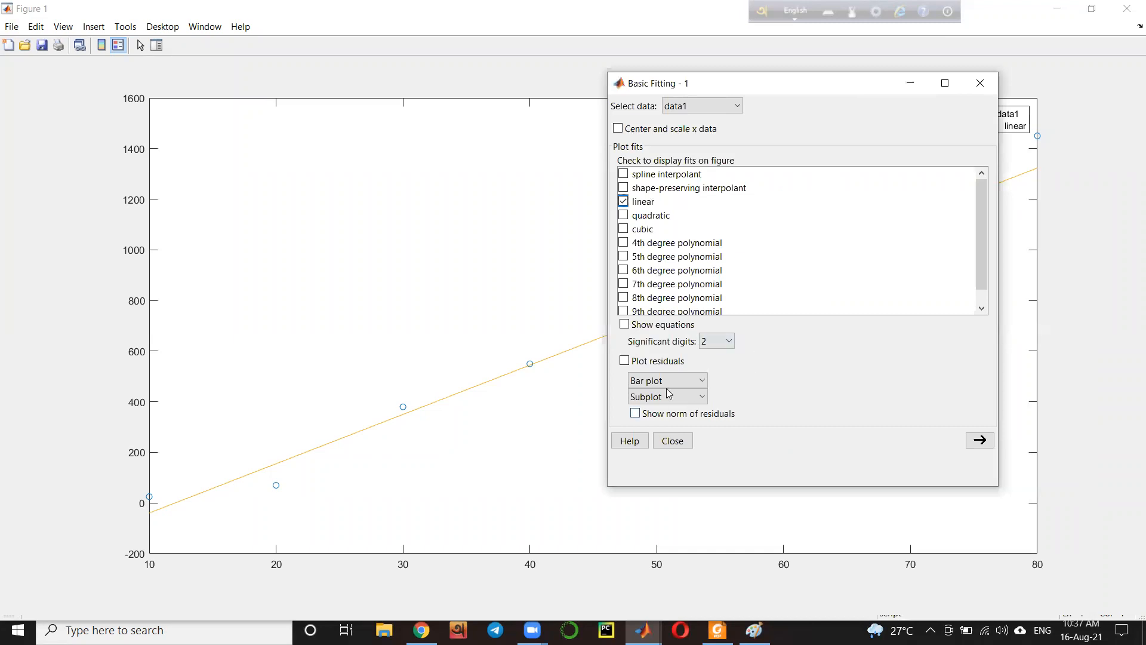
pyautogui.click(624, 324)
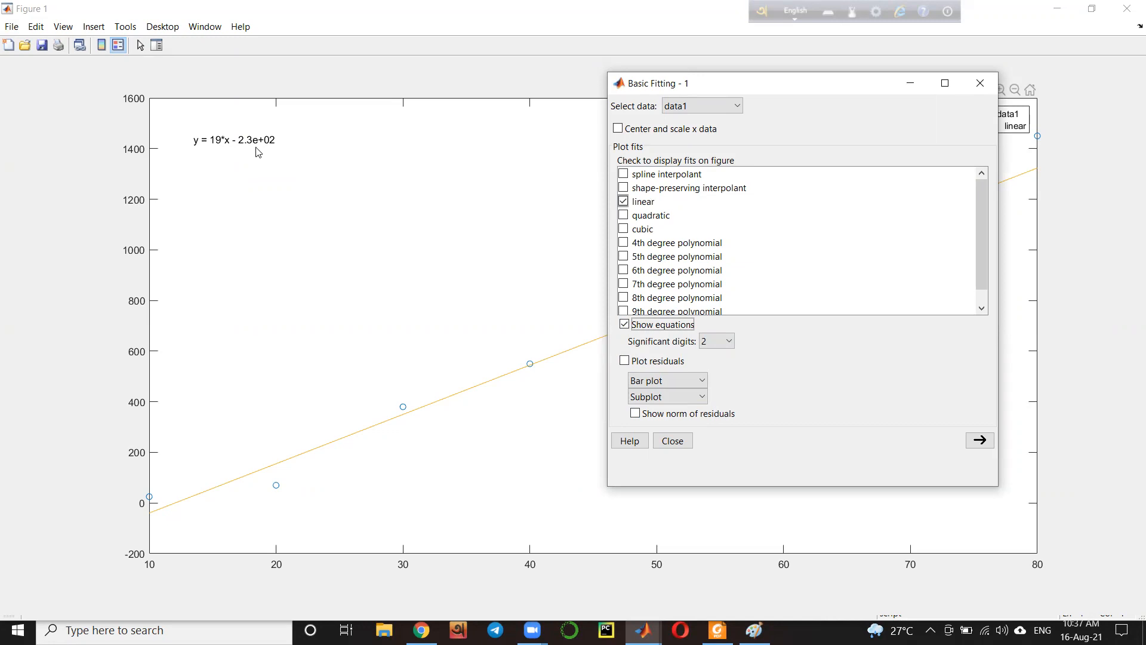
pyautogui.click(729, 341)
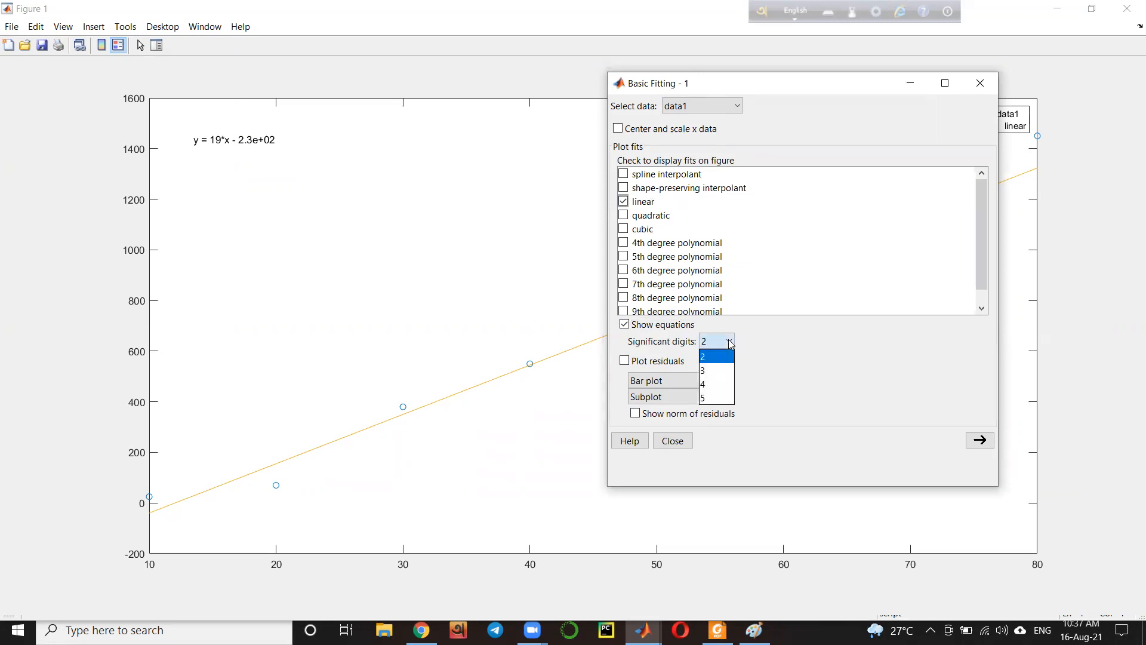
pyautogui.click(716, 397)
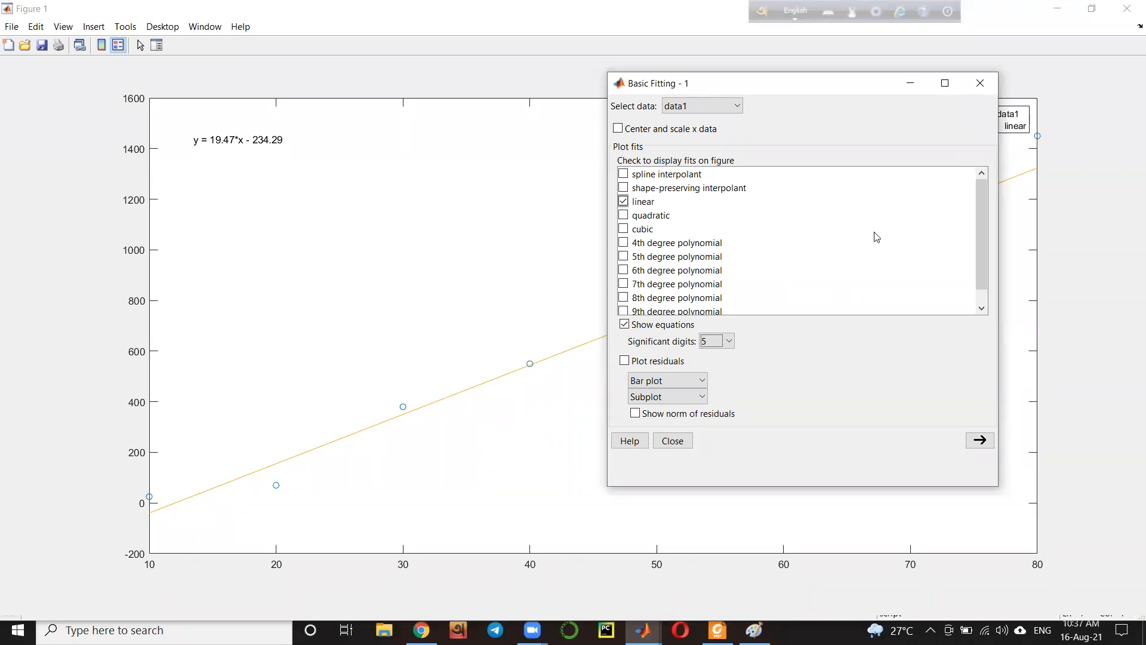
# Switch the equation's significant digits to 2 for comparison and return them to 5
pyautogui.moveTo(822, 92); pyautogui.dragTo(866, 115)
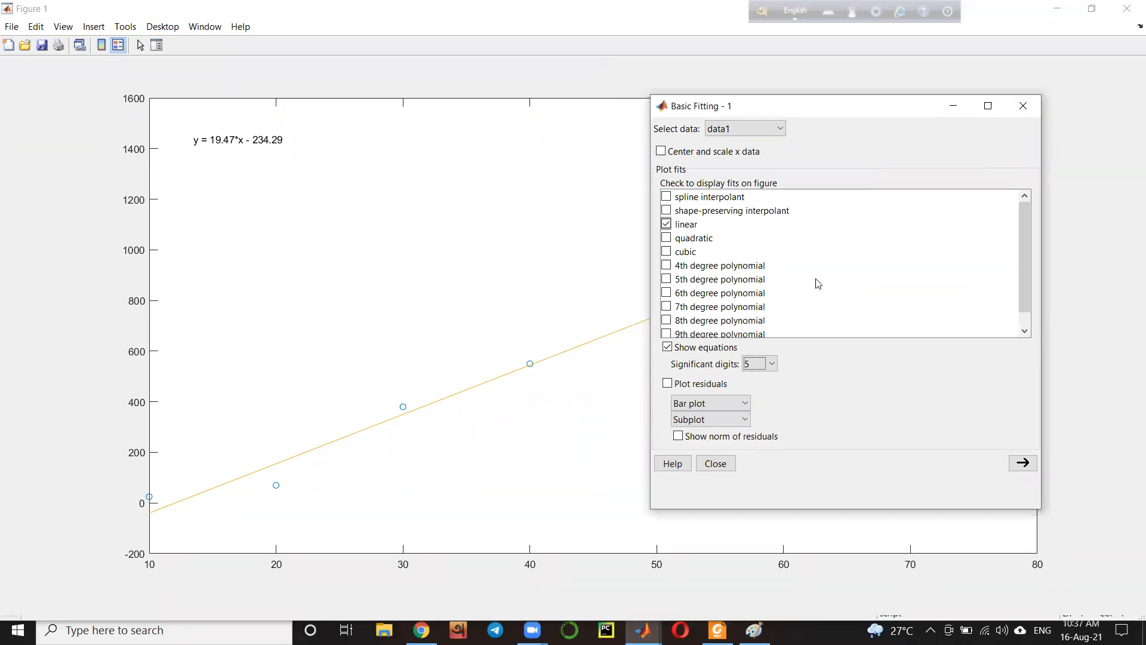
pyautogui.click(772, 370)
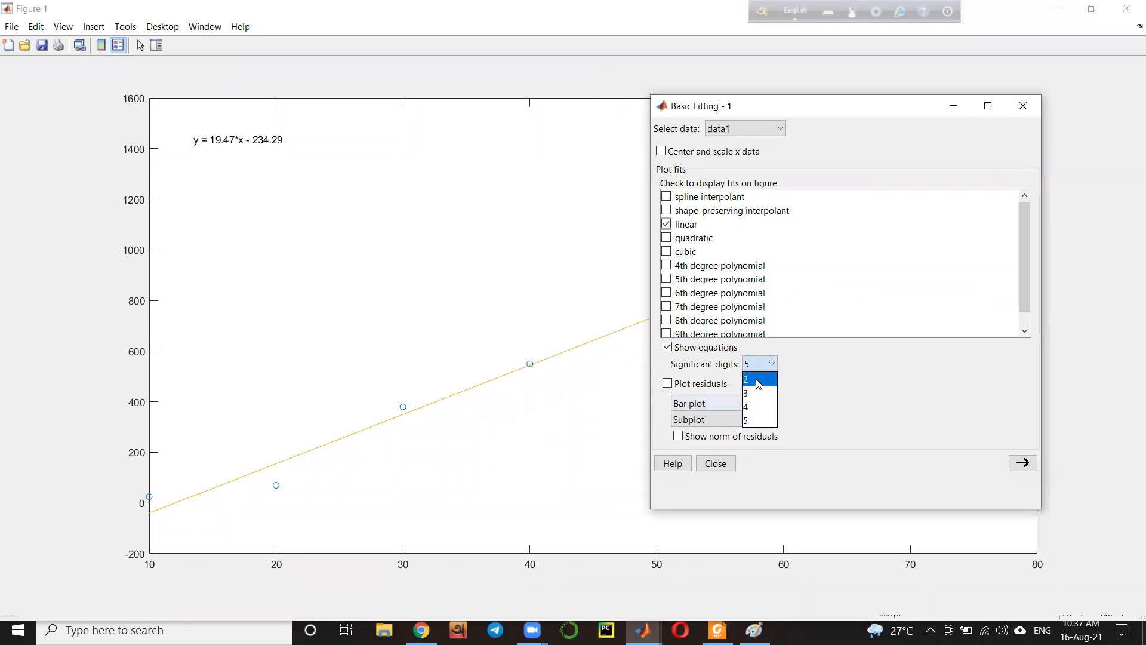
pyautogui.click(762, 379)
pyautogui.click(772, 365)
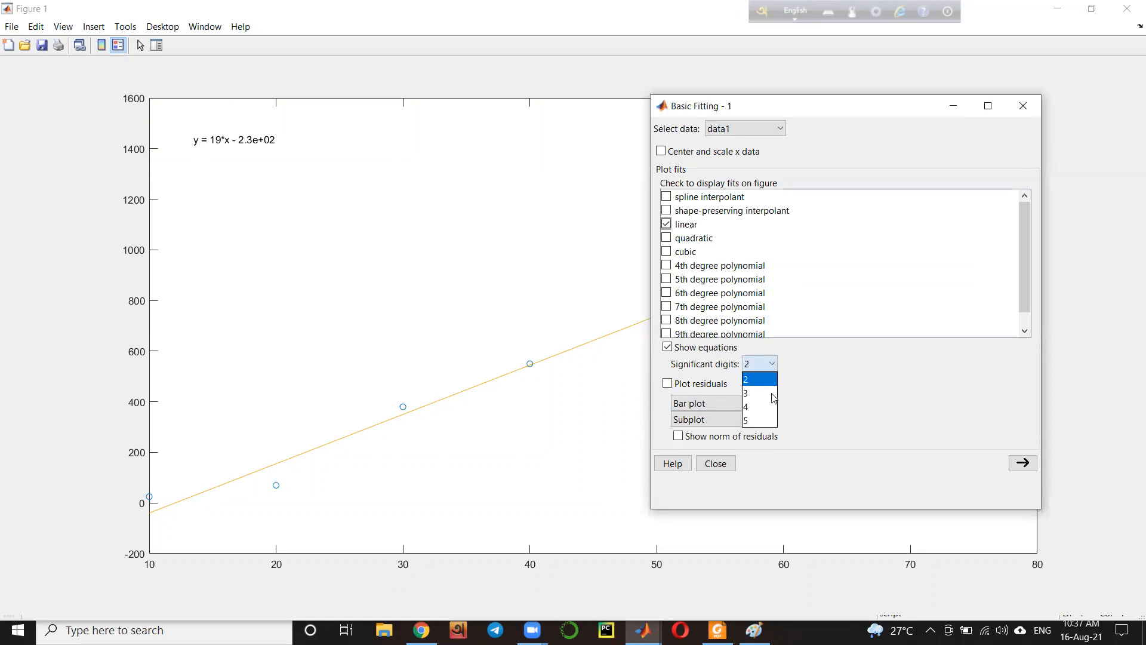
pyautogui.click(757, 424)
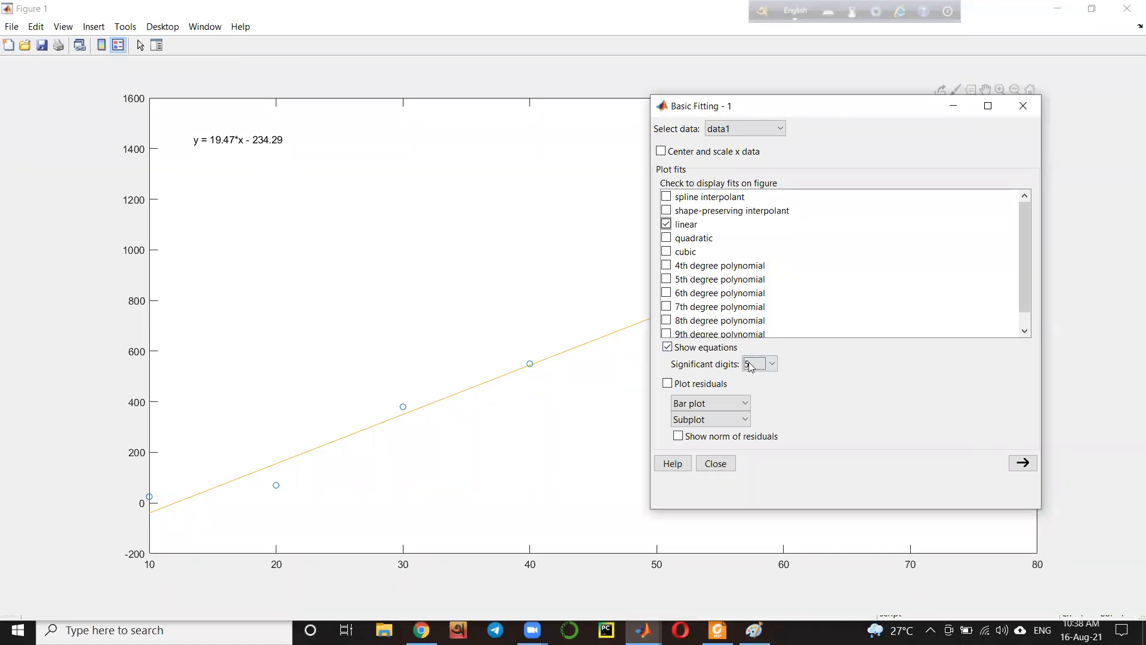
# Compare the linear equation at 4 significant digits, and set the precision back to 5
pyautogui.click(774, 364)
pyautogui.click(762, 412)
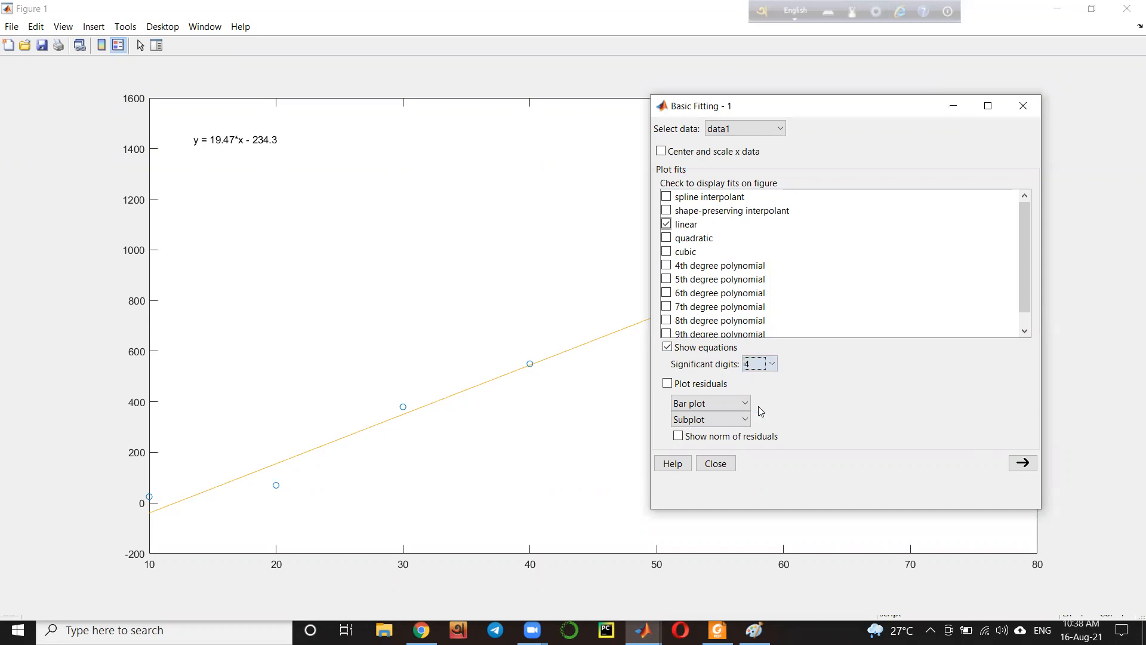
pyautogui.click(775, 366)
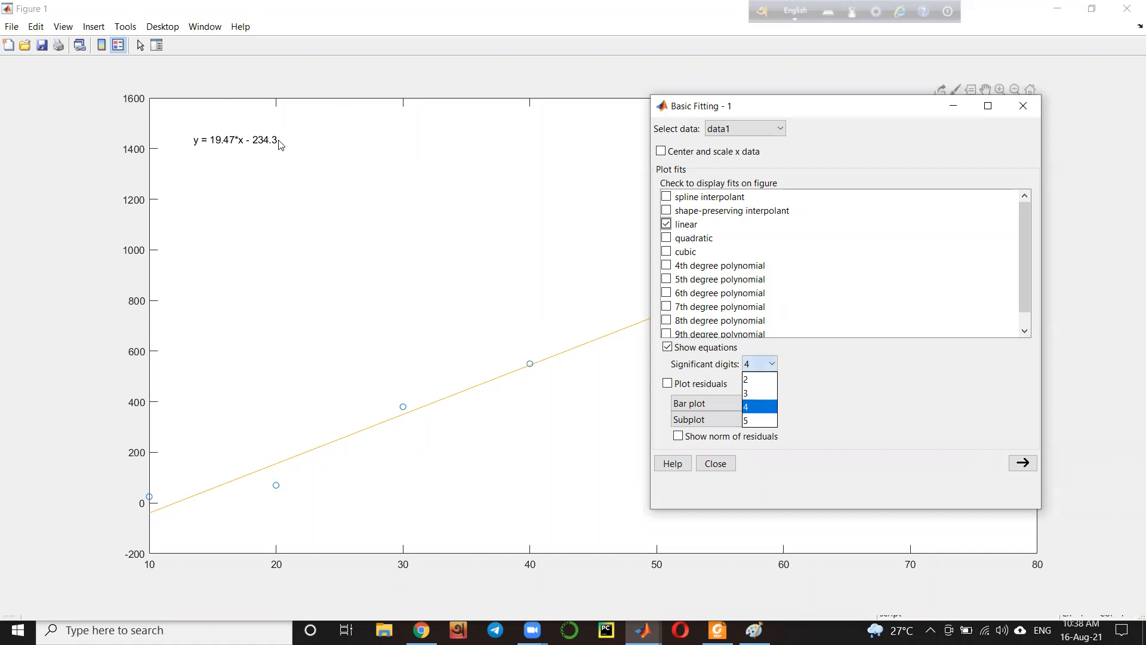
pyautogui.click(758, 421)
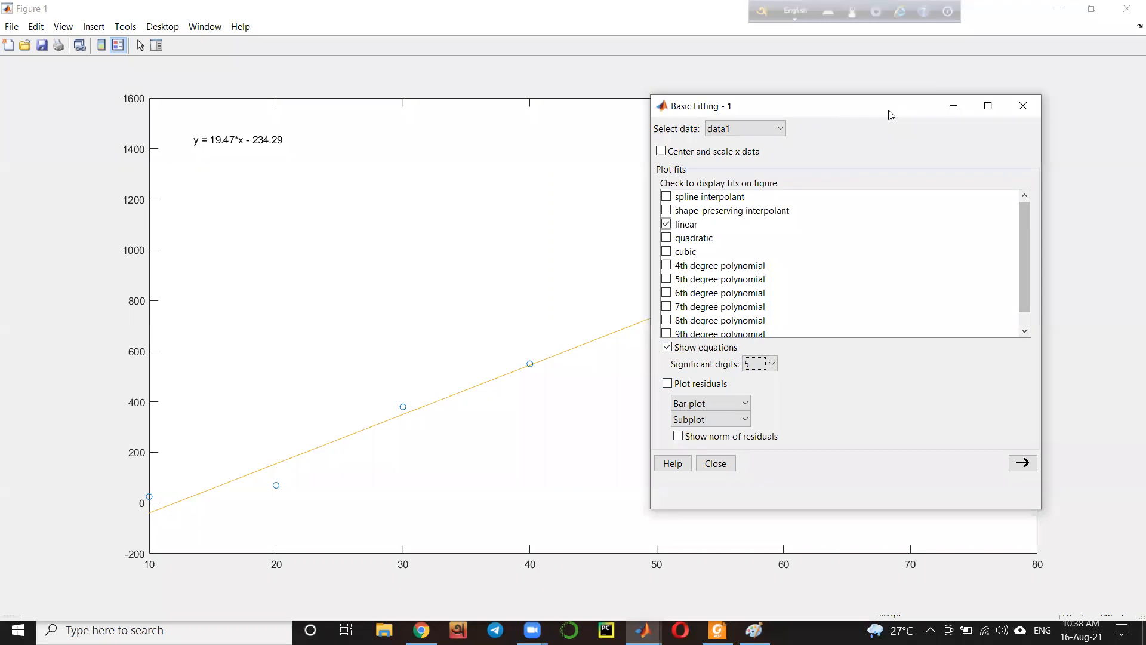
# Add a quadratic fit to data1 alongside the linear one and bring the higher-degree polynomial options into view
pyautogui.moveTo(892, 115); pyautogui.dragTo(1057, 161)
pyautogui.click(836, 286)
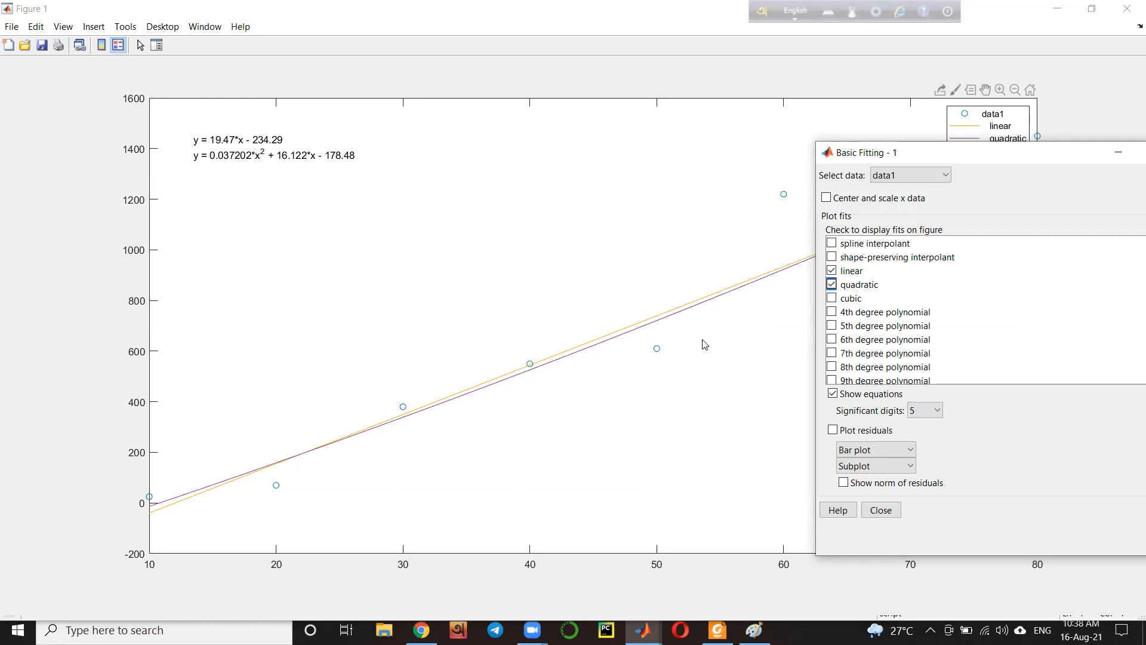
pyautogui.moveTo(981, 152); pyautogui.dragTo(825, 32)
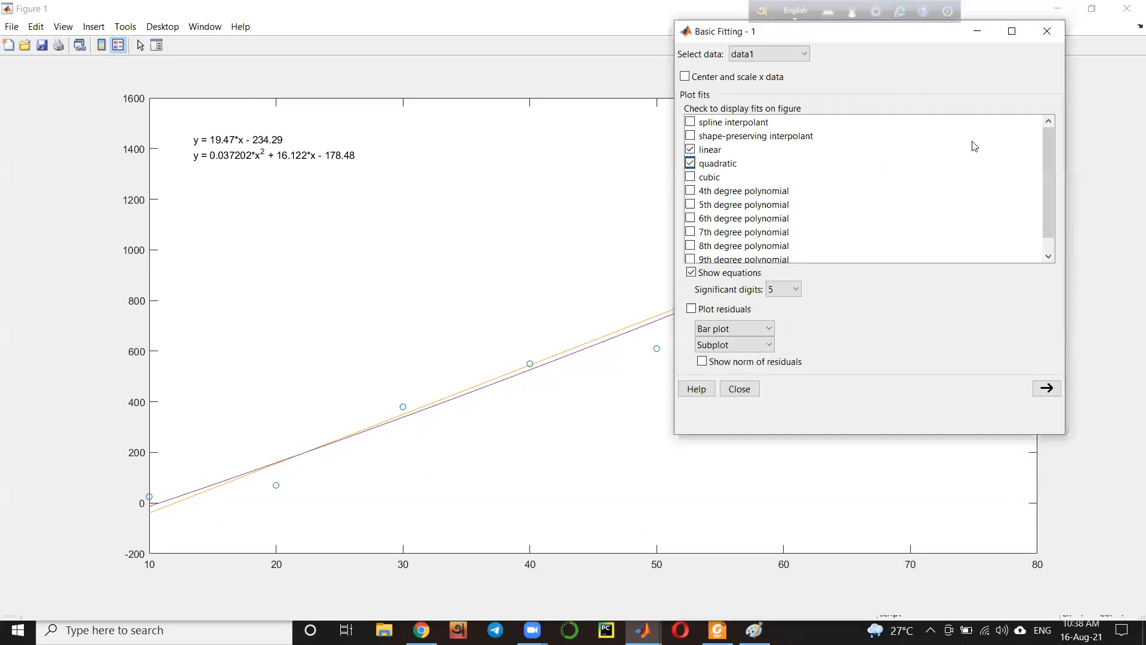
pyautogui.moveTo(1051, 178); pyautogui.dragTo(1047, 192)
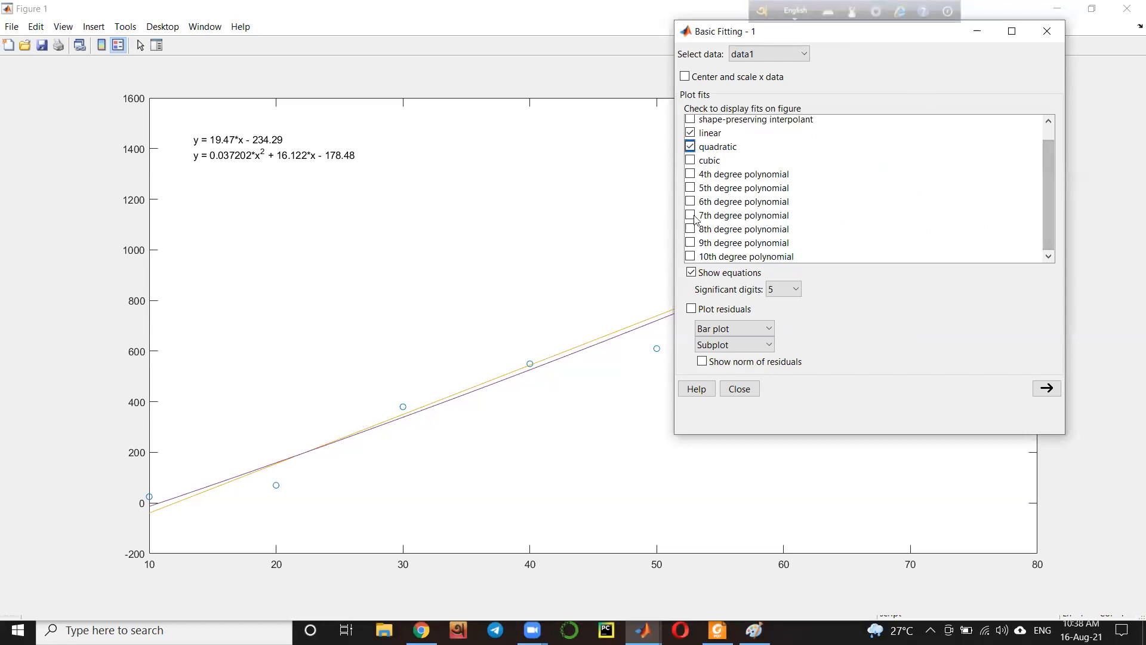
# Add a 7th degree polynomial fit to data1, dismiss the conditioning warning, and minimize the fitting window to view all the fitted curves
pyautogui.click(691, 216)
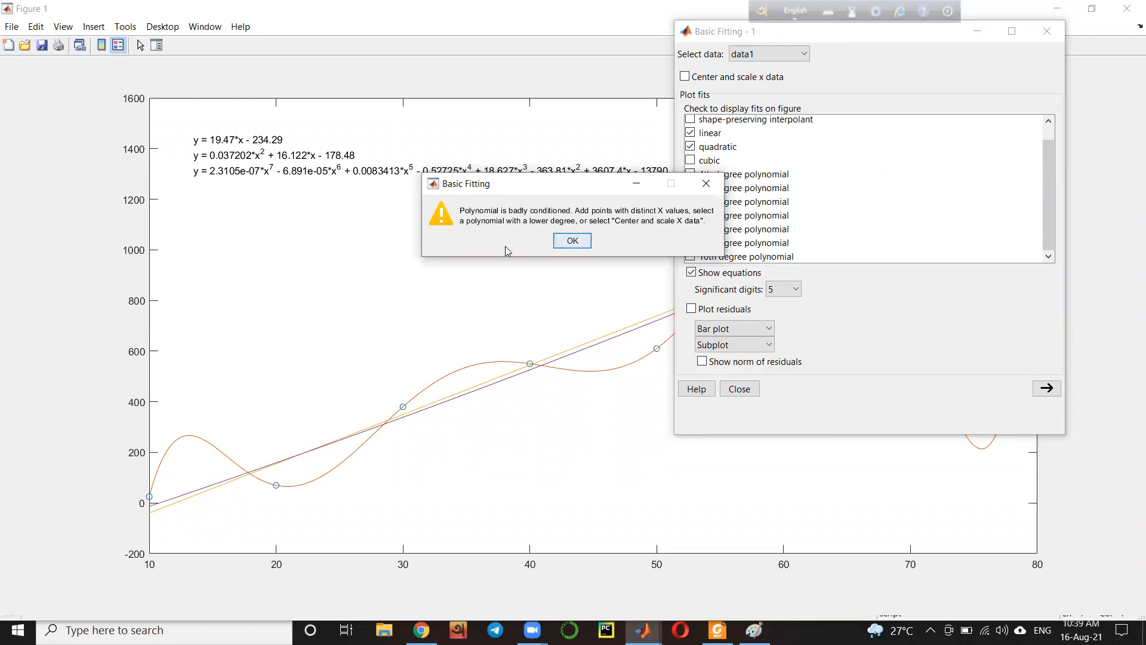
pyautogui.click(573, 242)
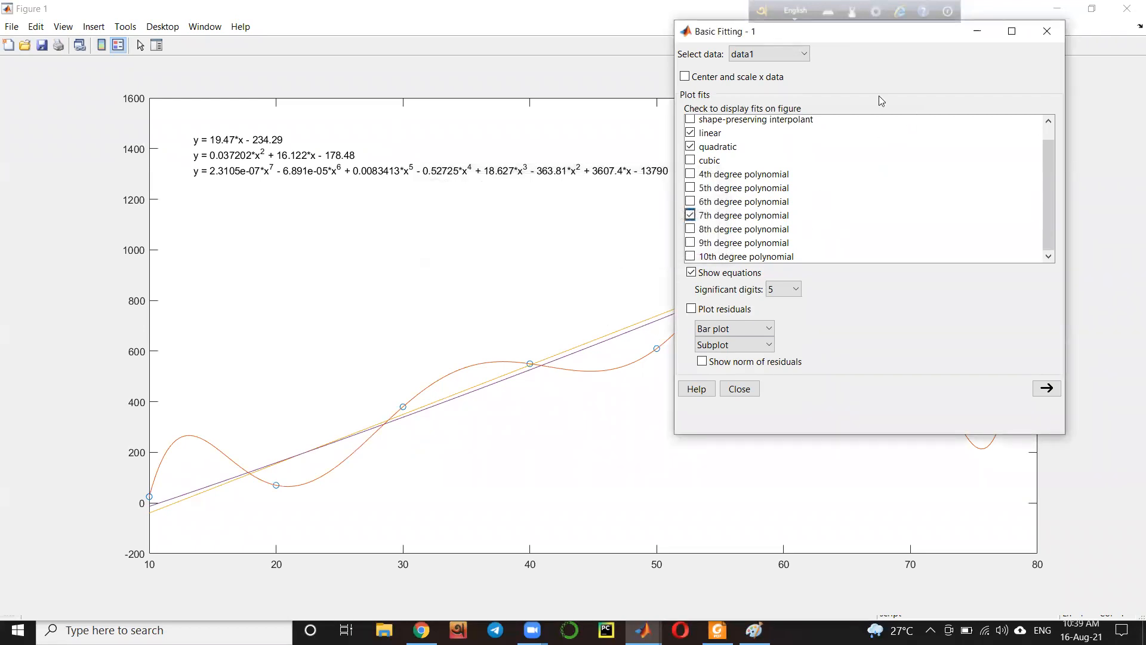
pyautogui.moveTo(893, 36); pyautogui.dragTo(1004, 510)
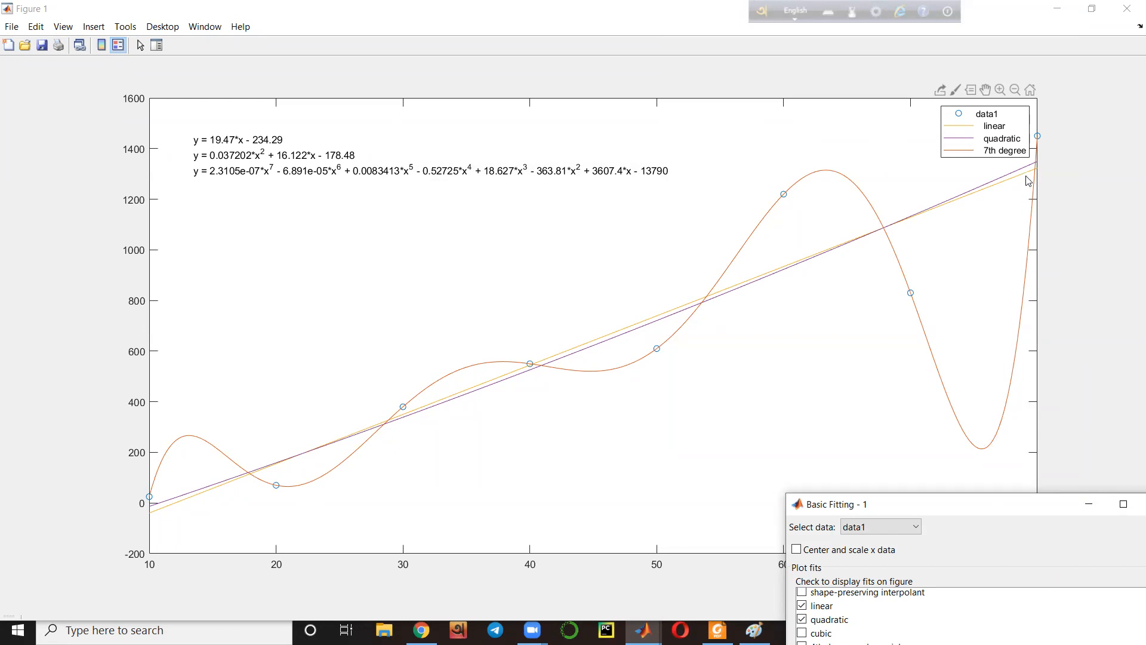
pyautogui.moveTo(1002, 502); pyautogui.dragTo(896, 386)
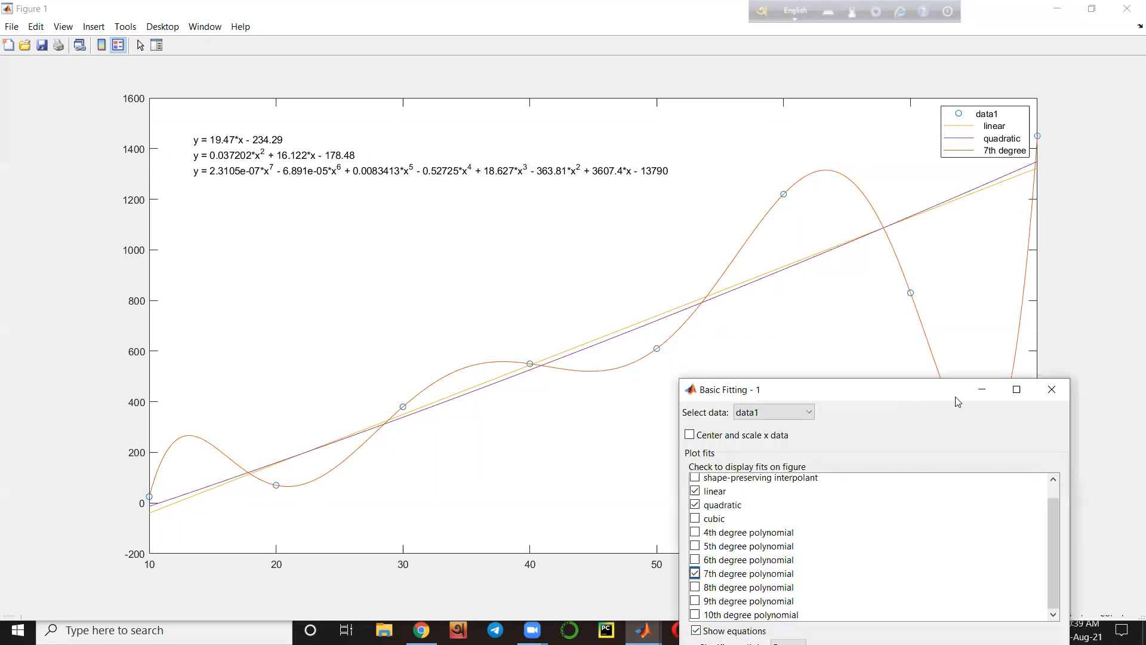
pyautogui.click(984, 393)
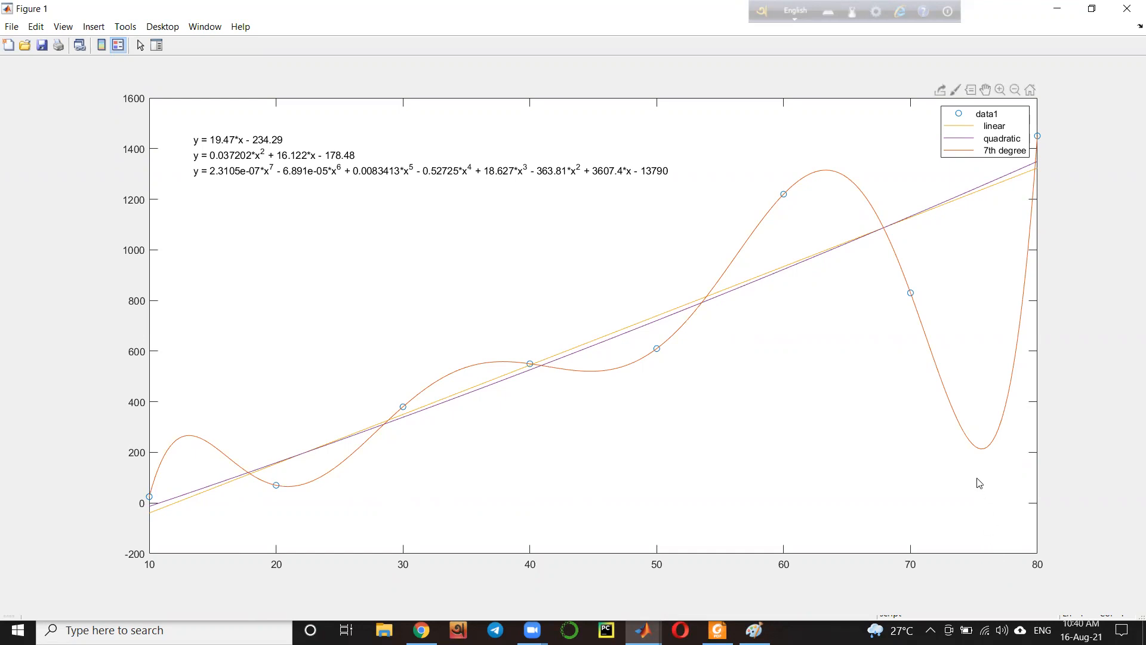
pyautogui.moveTo(983, 450)
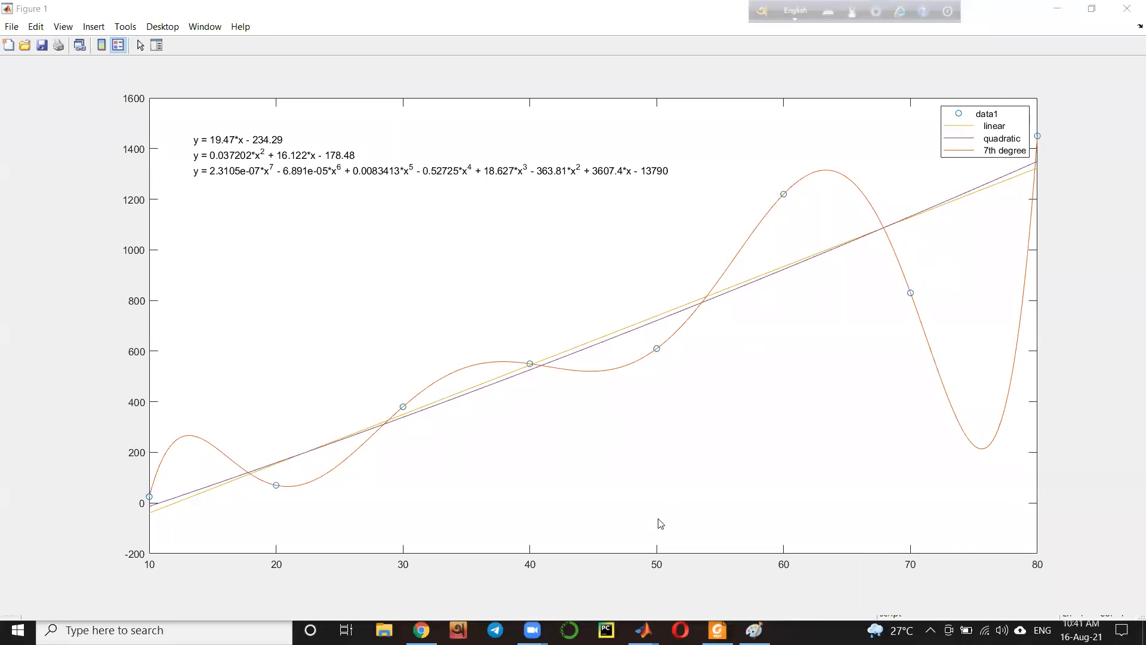
# Switch to the curve fitting lecture PDF in Foxit Reader and clear the text selection on the Step 1 MATLAB program slide
pyautogui.hotkey('alt', 'Tab')
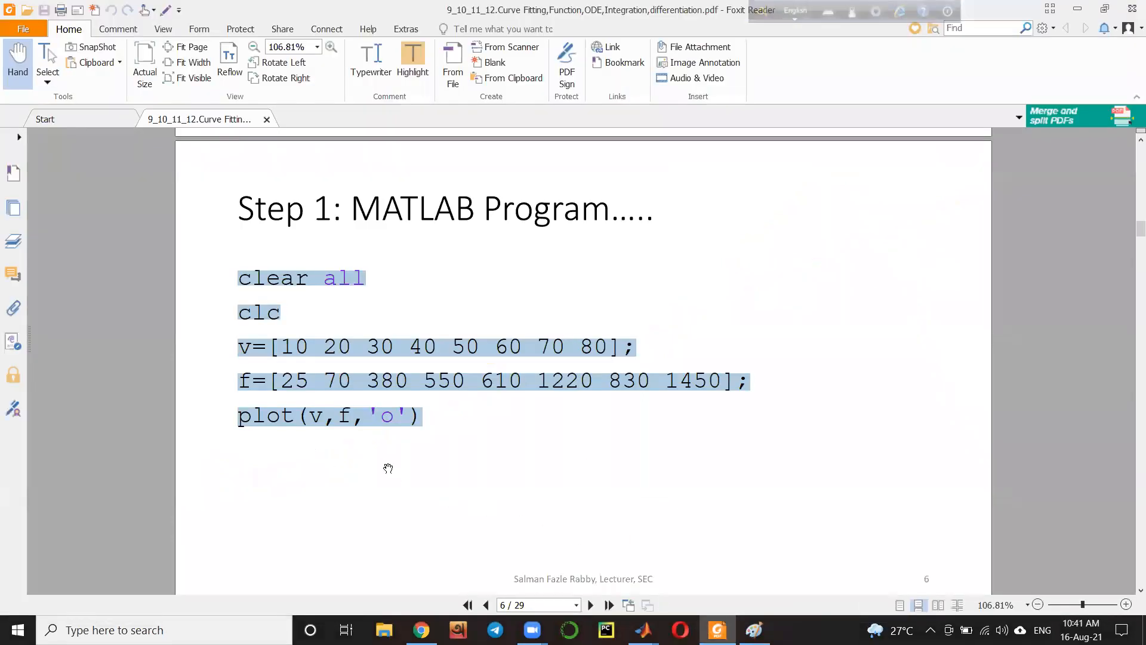
pyautogui.click(468, 441)
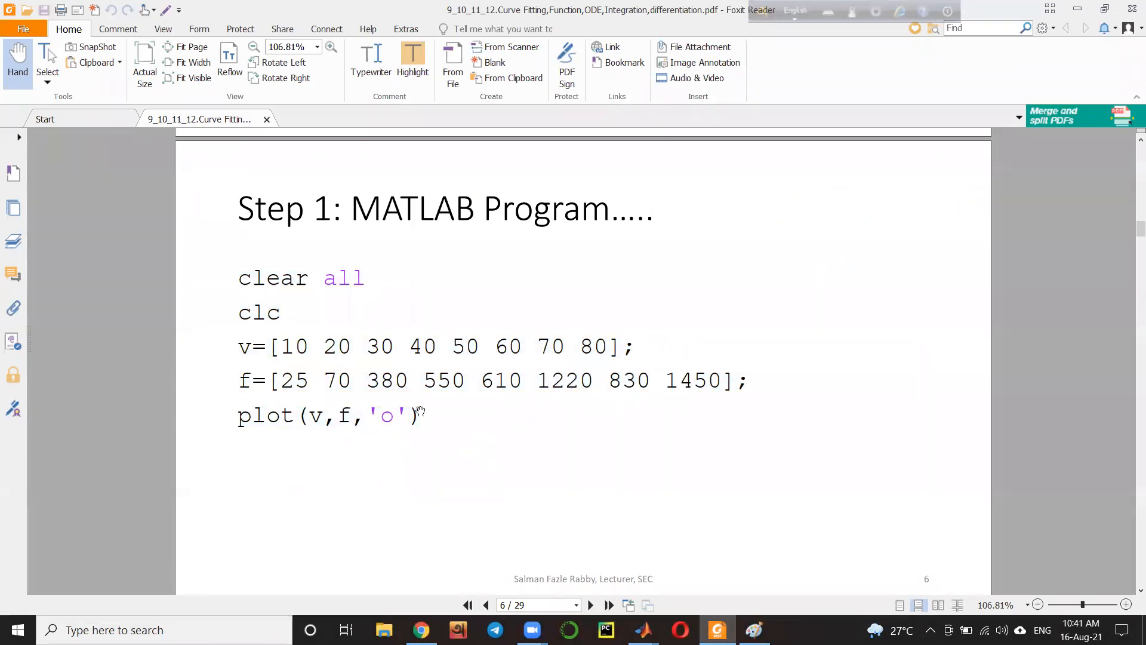